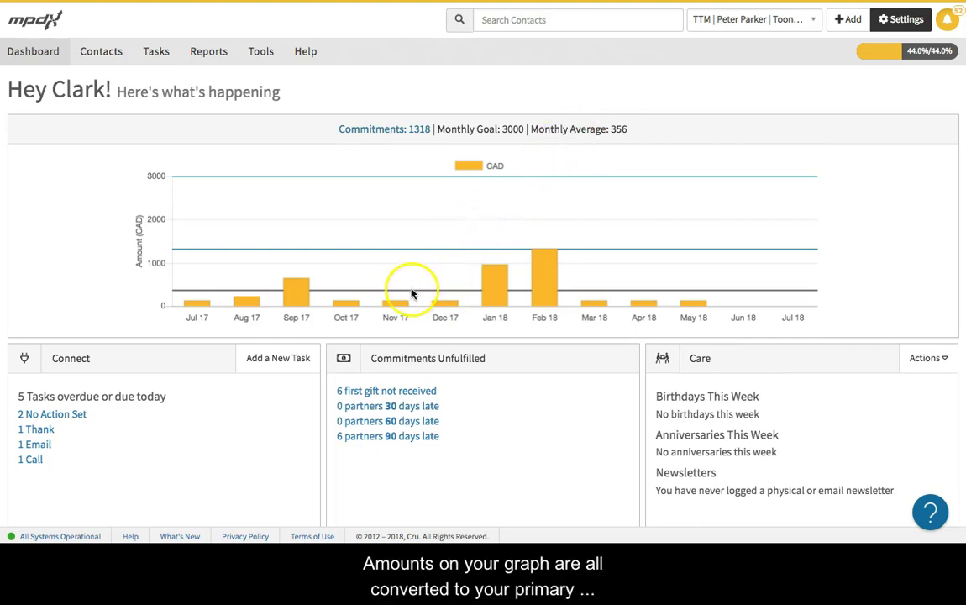
Step: Open the February 2018 donations report from the chart bar, then return to the dashboard
click(388, 234)
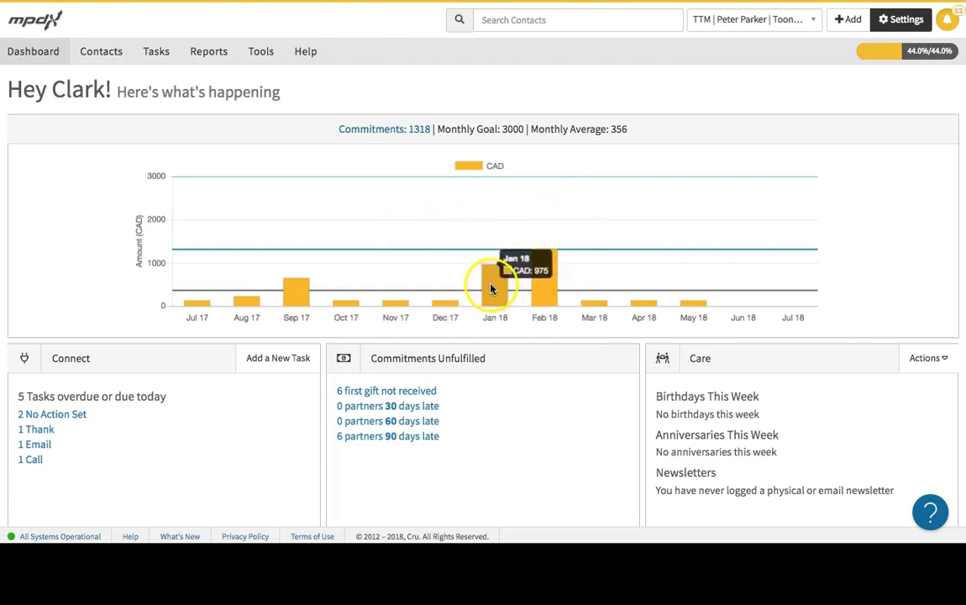
click(544, 293)
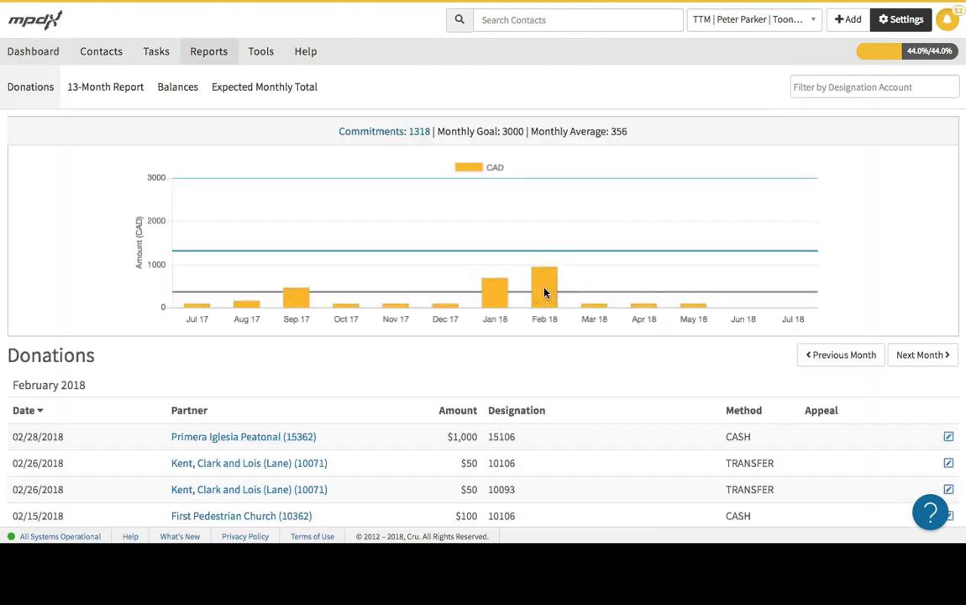
scroll(499, 281, down, 3)
scroll(499, 282, up, 3)
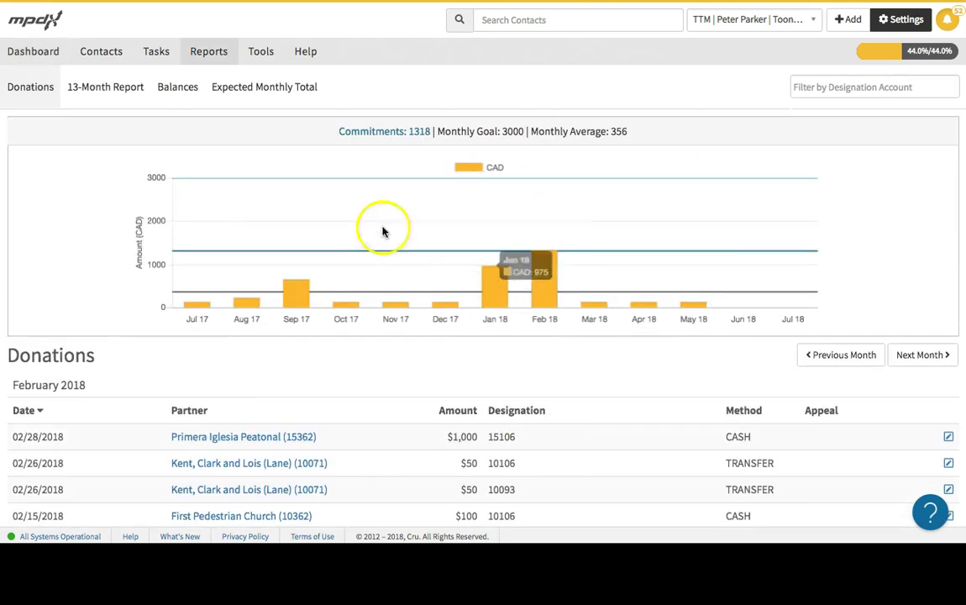
click(48, 59)
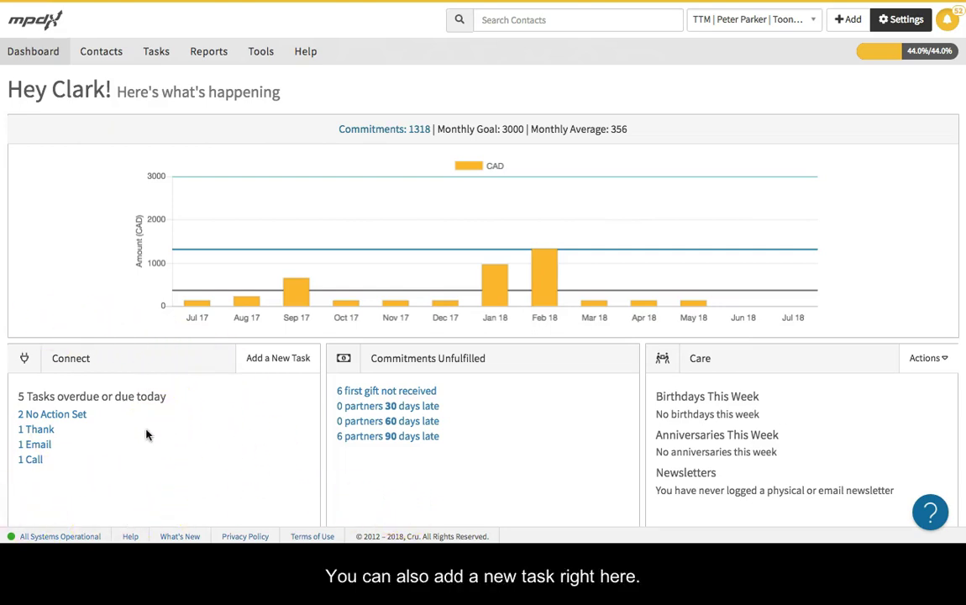
Step: Open the Add a New Task form and close it without saving a task
click(282, 371)
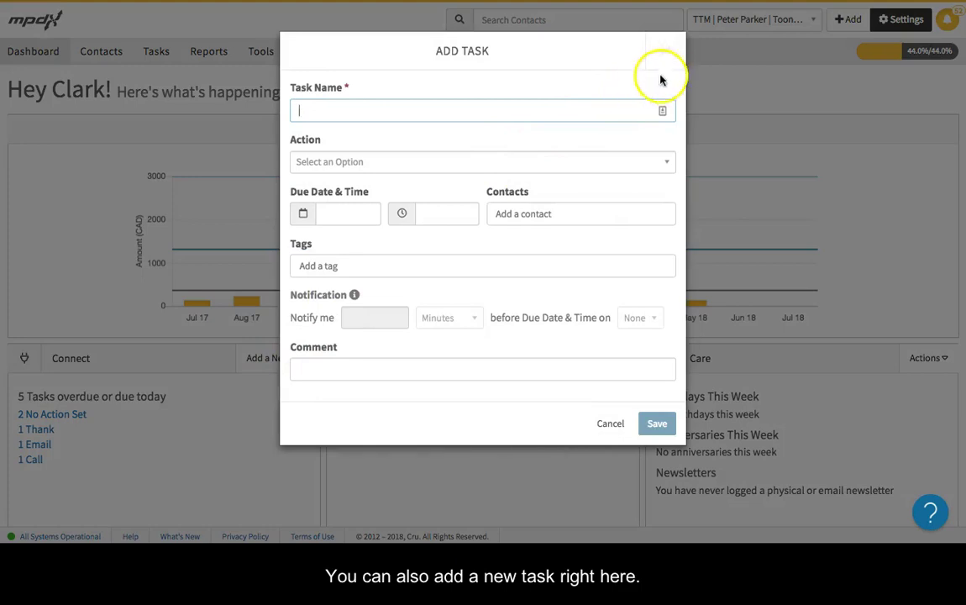
click(666, 52)
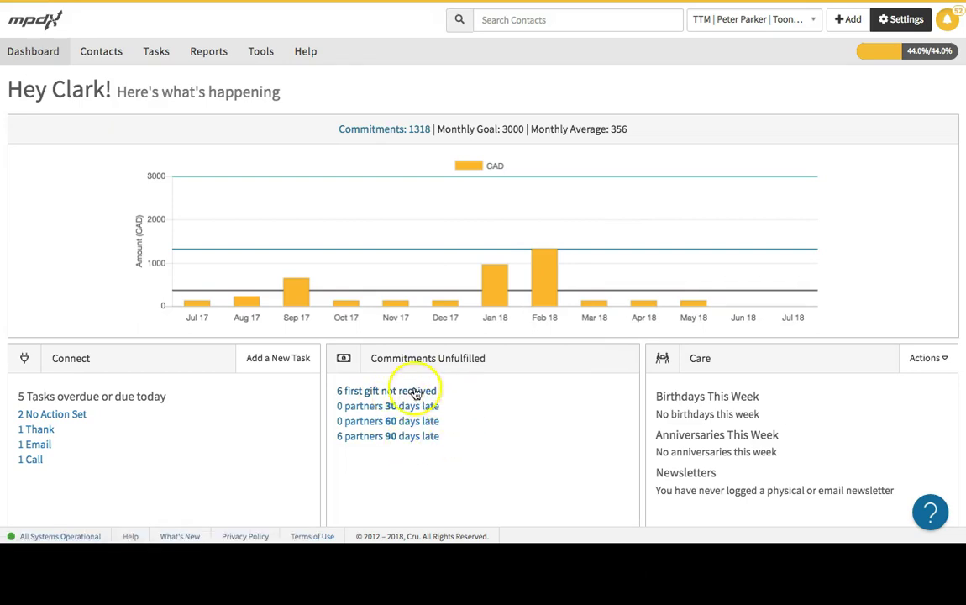
Step: List and look over the six contacts whose first gift hasn't been received
click(411, 392)
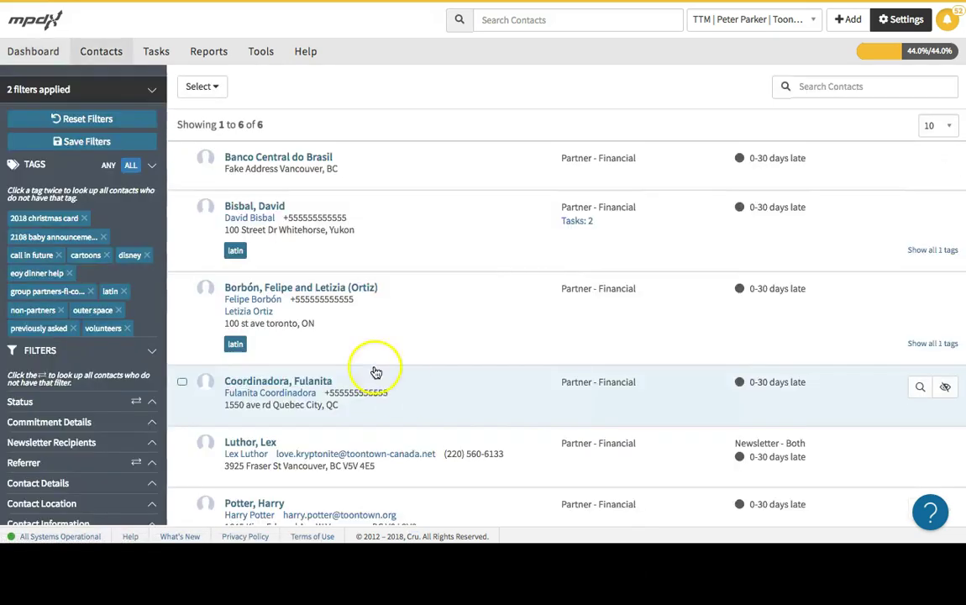
scroll(334, 326, down, 1)
scroll(334, 326, up, 1)
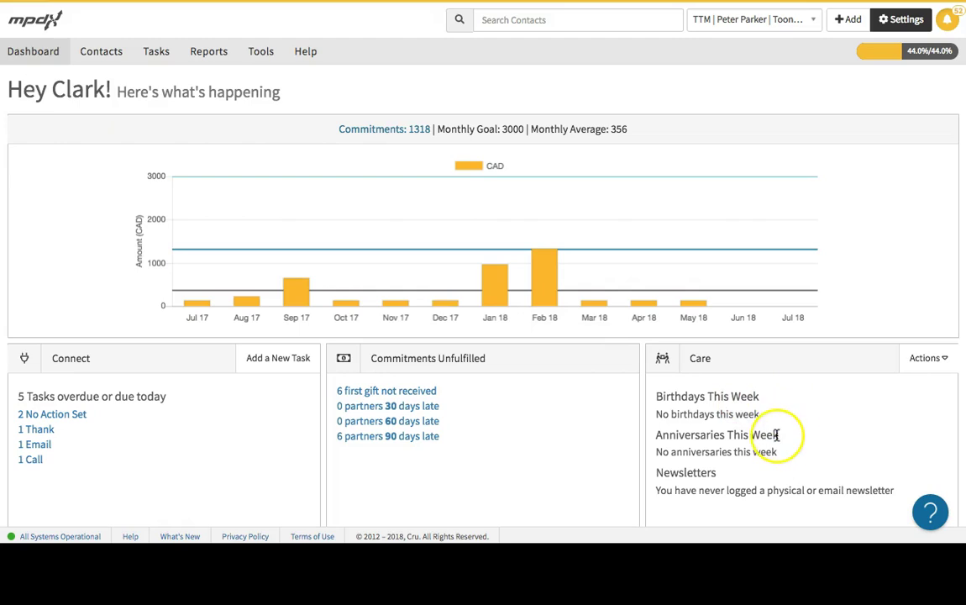
Step: Log newsletter '2018 Summer Mission Update' as Both, completed 07/03/2018, and save it
click(940, 360)
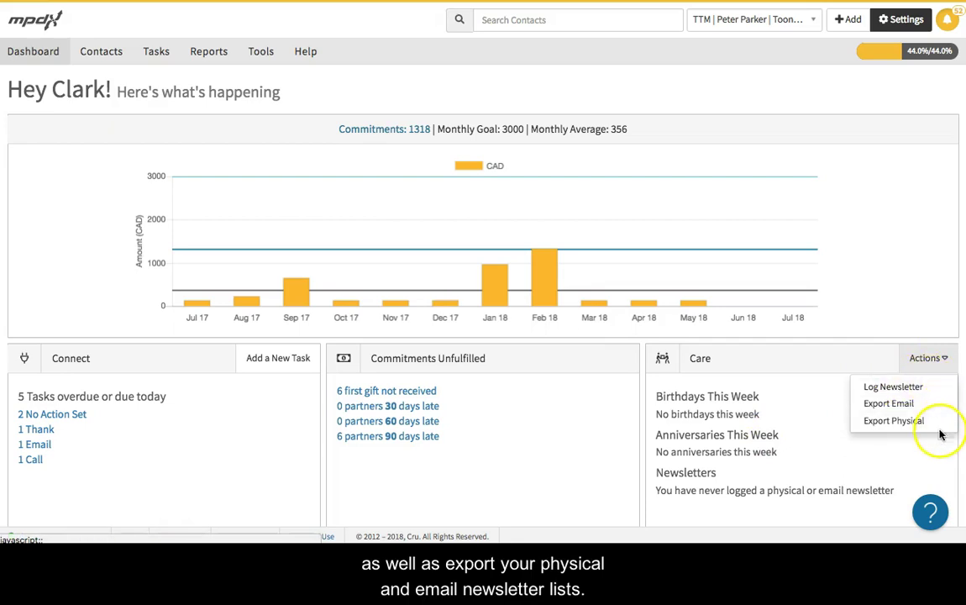
click(924, 388)
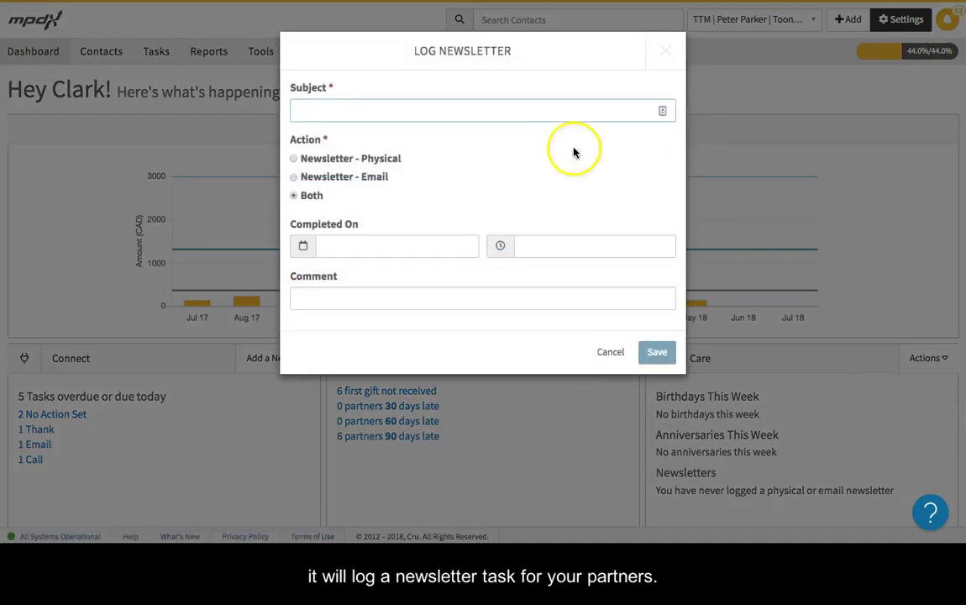
text(201)
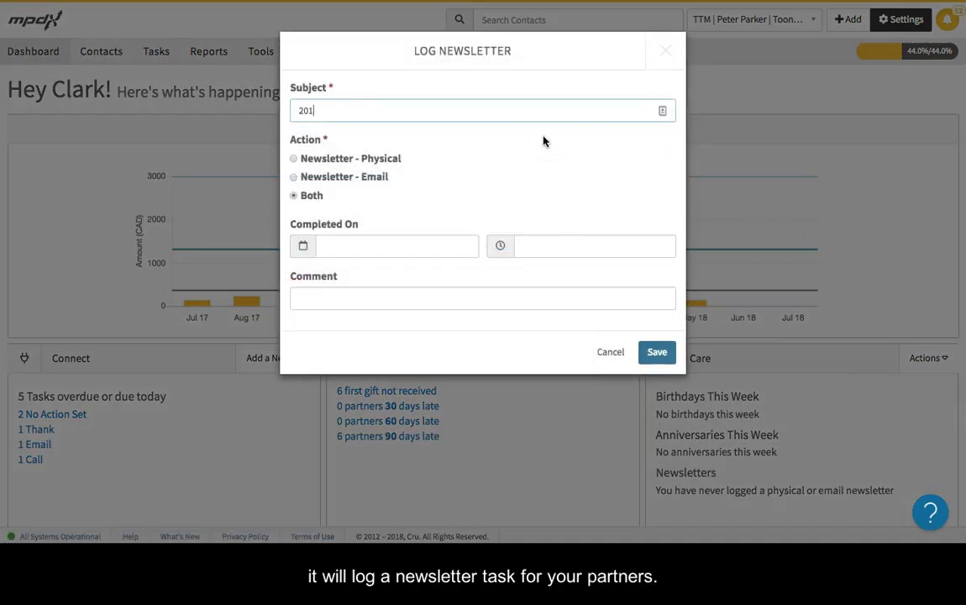
text(8 Summer Missi)
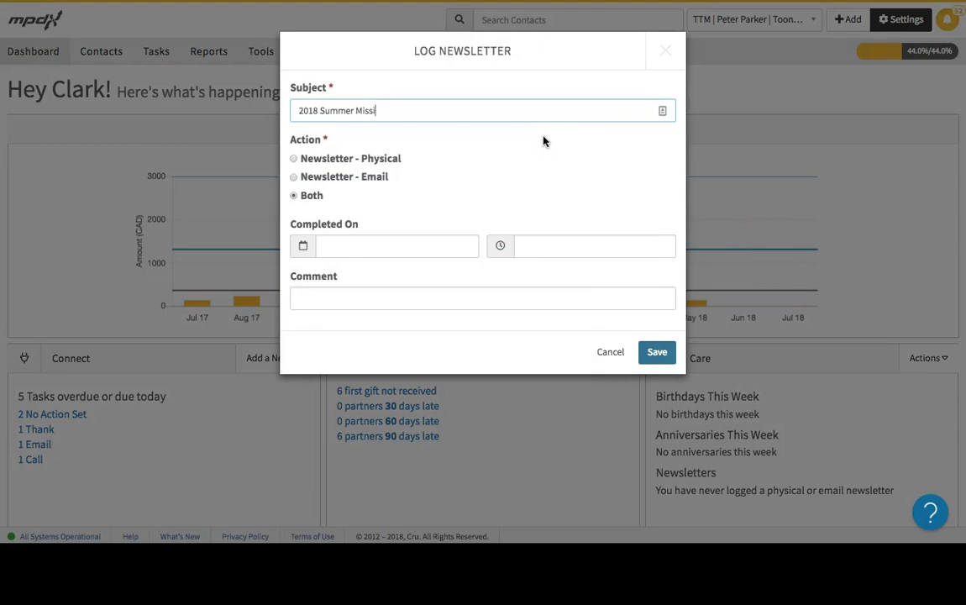
text(on Update)
click(436, 245)
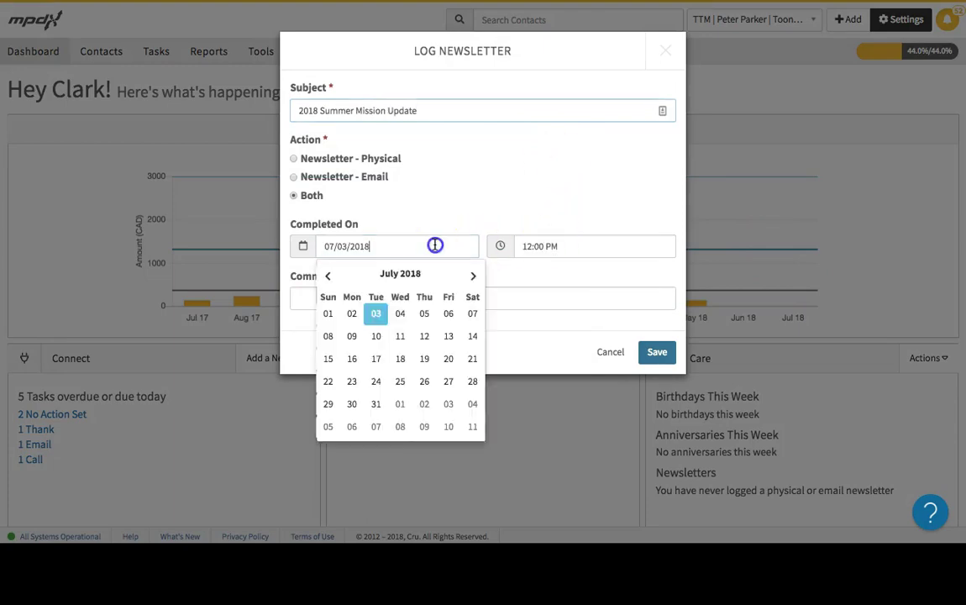
click(375, 313)
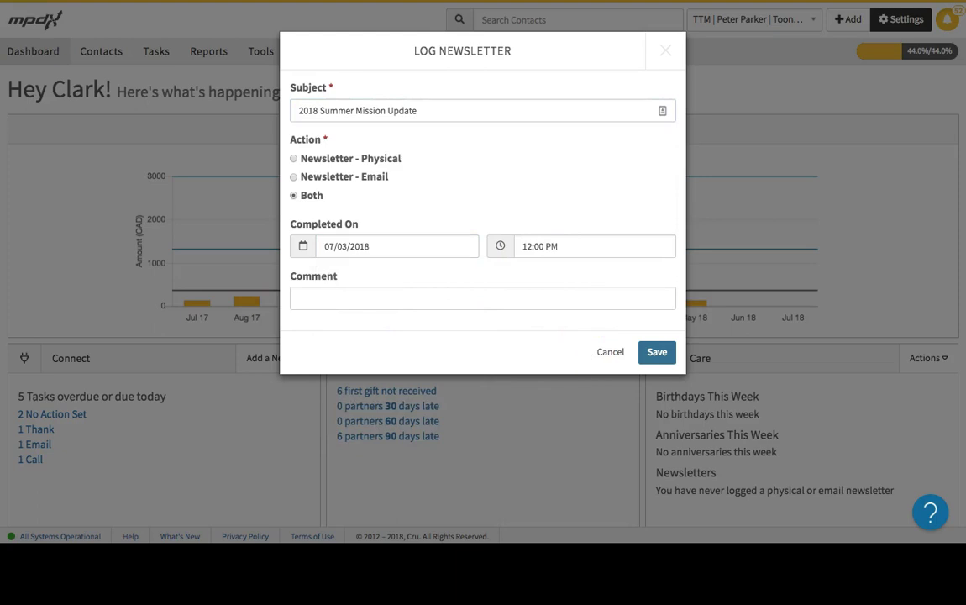
click(657, 352)
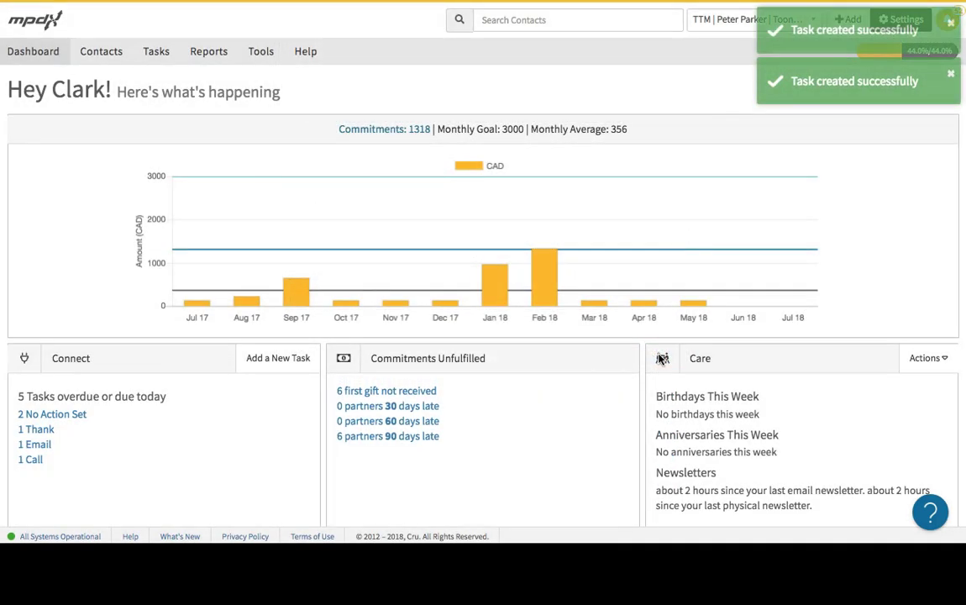
Step: Export Email from Actions, stretch the address box to show all emails, then close it
scroll(527, 385, down, 2)
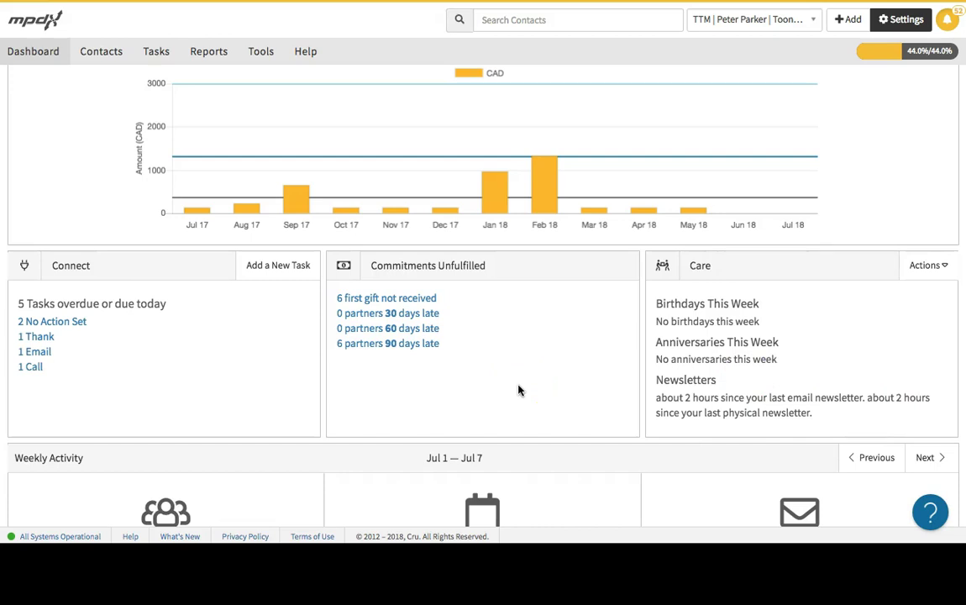
click(927, 265)
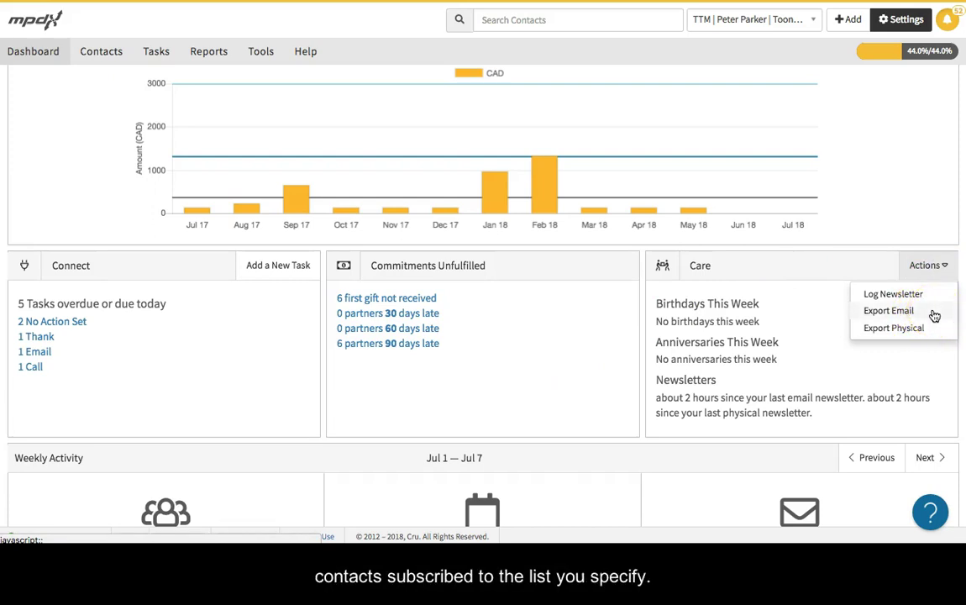
click(933, 312)
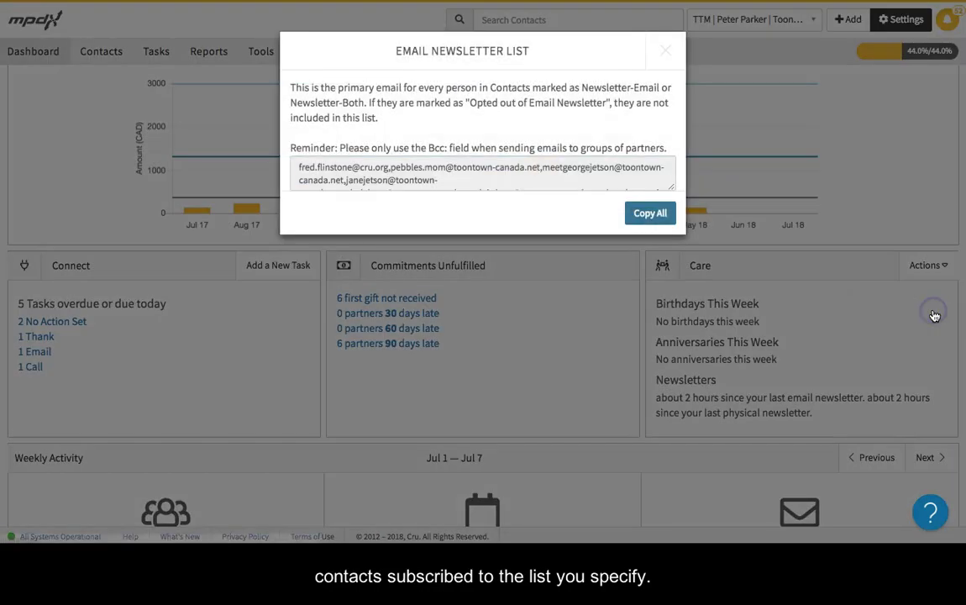
drag(670, 188, 667, 275)
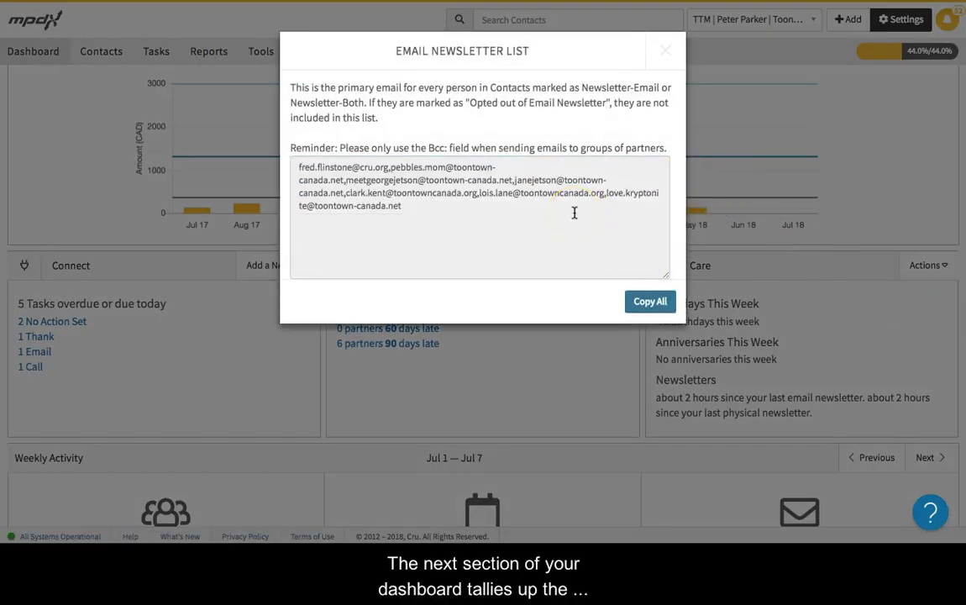
click(664, 52)
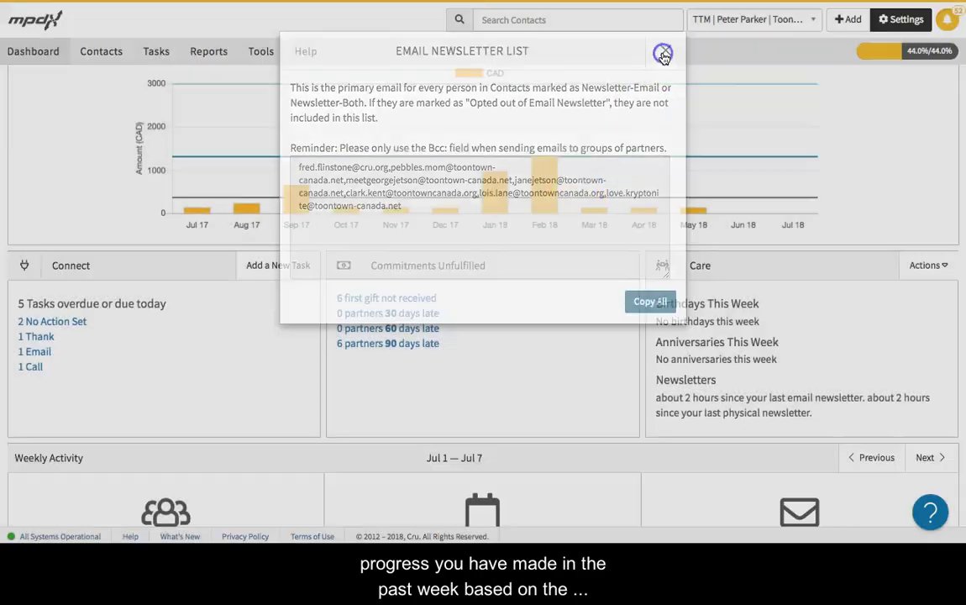
Step: Show Weekly Activity for Jun 24 – Jun 30, then scroll back to the dashboard top
scroll(607, 311, down, 3)
scroll(607, 310, down, 2)
scroll(607, 311, down, 3)
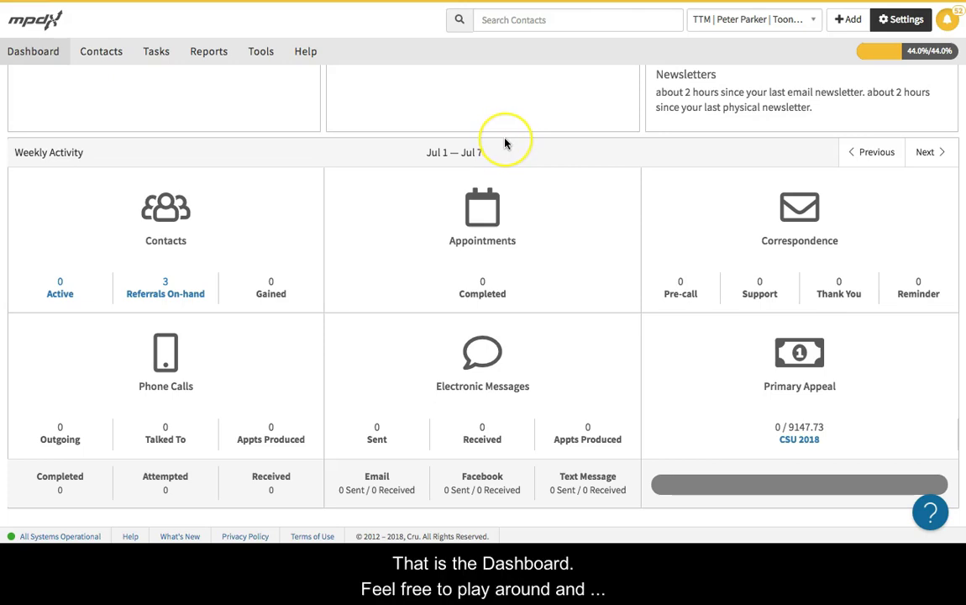
click(865, 152)
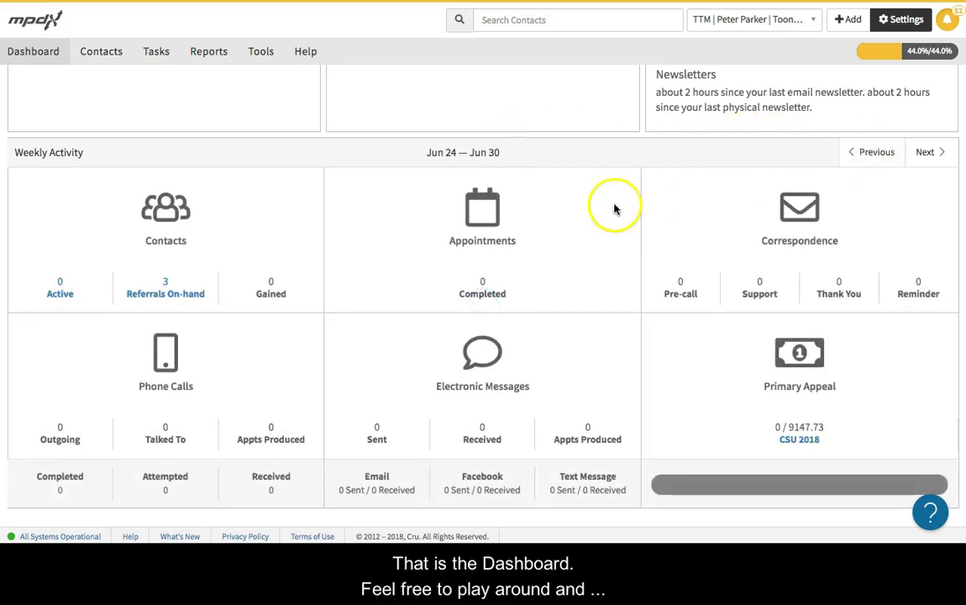
scroll(567, 287, up, 5)
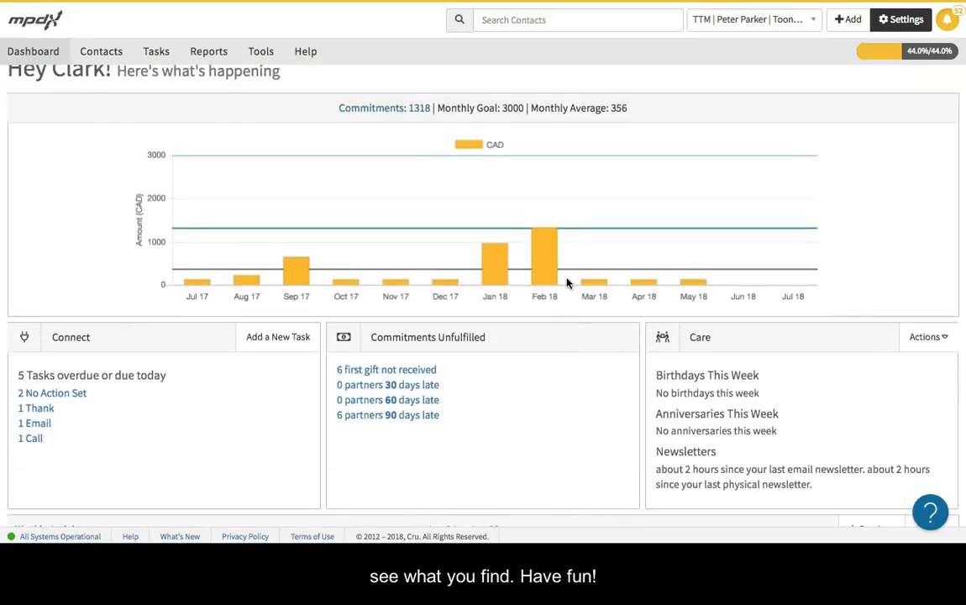